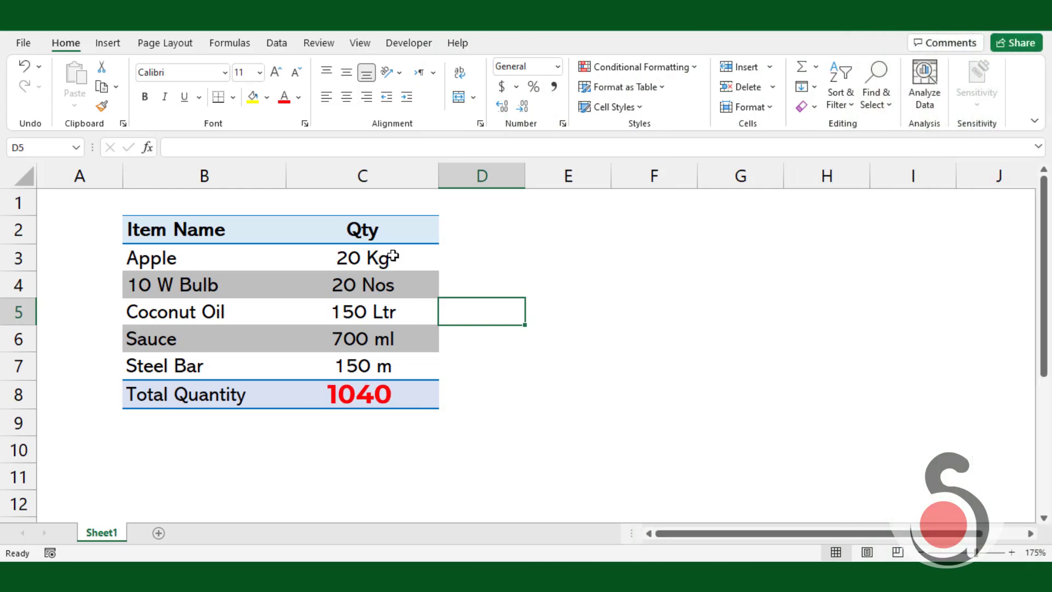
- Highlight the Qty entries C3:C7 and the empty Total Quantity cell C8
left_click(474, 250)
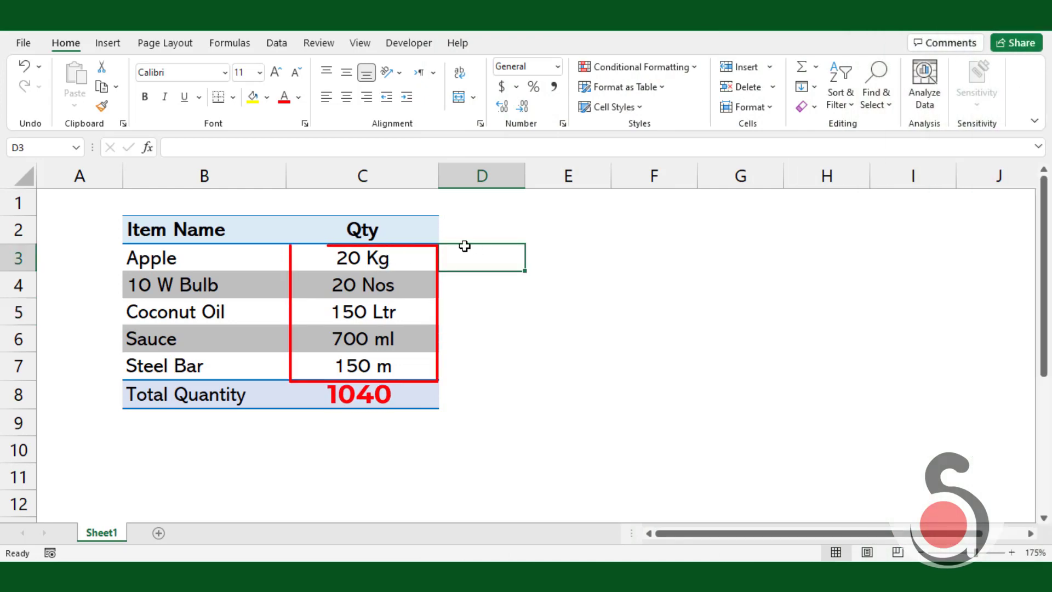
left_click_drag(375, 256, 364, 368)
left_click(383, 398)
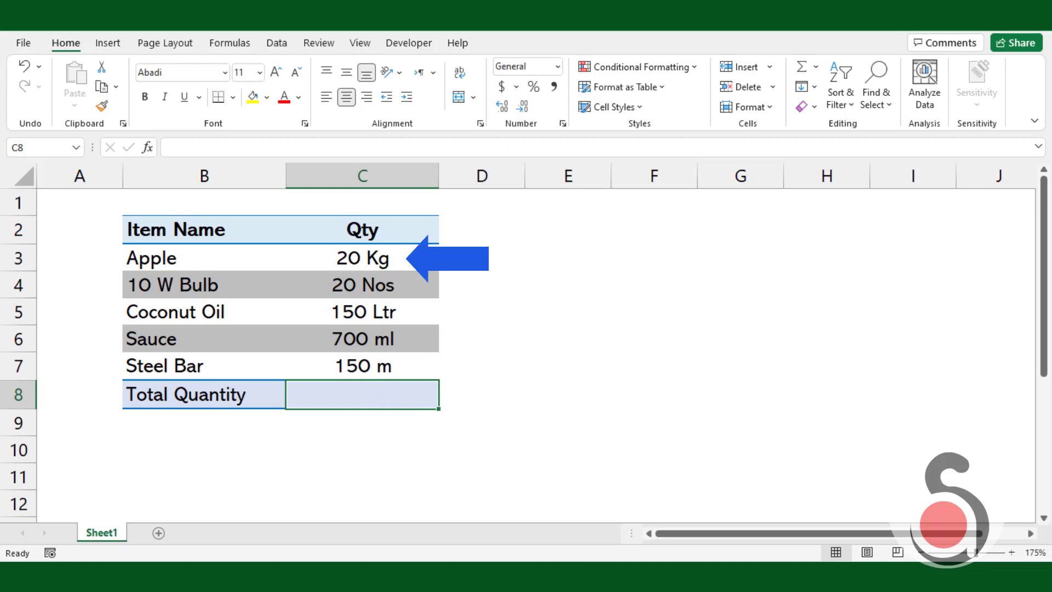
left_click_drag(394, 258, 404, 360)
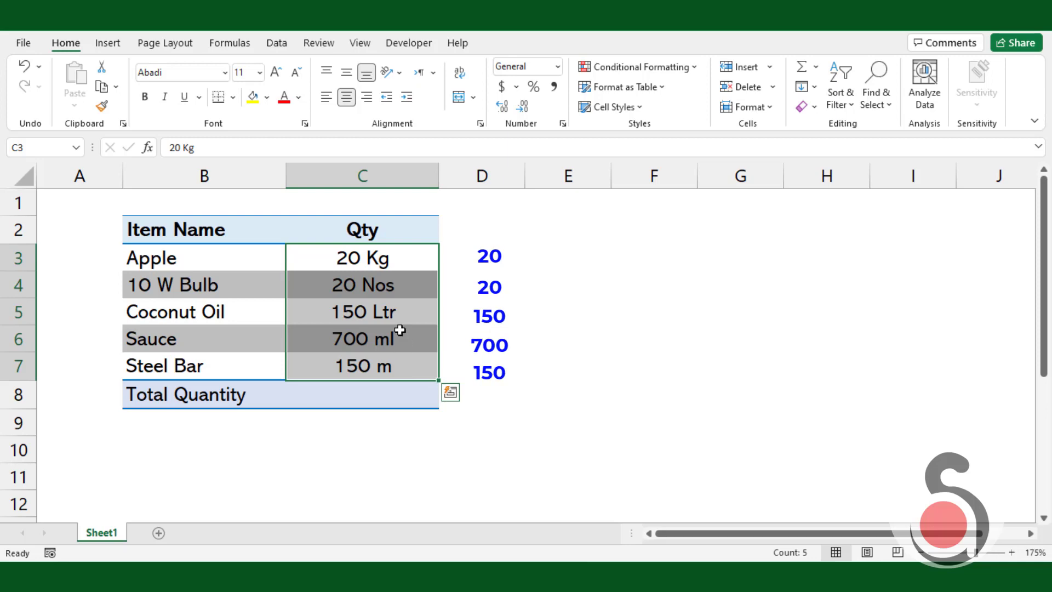
left_click(387, 265)
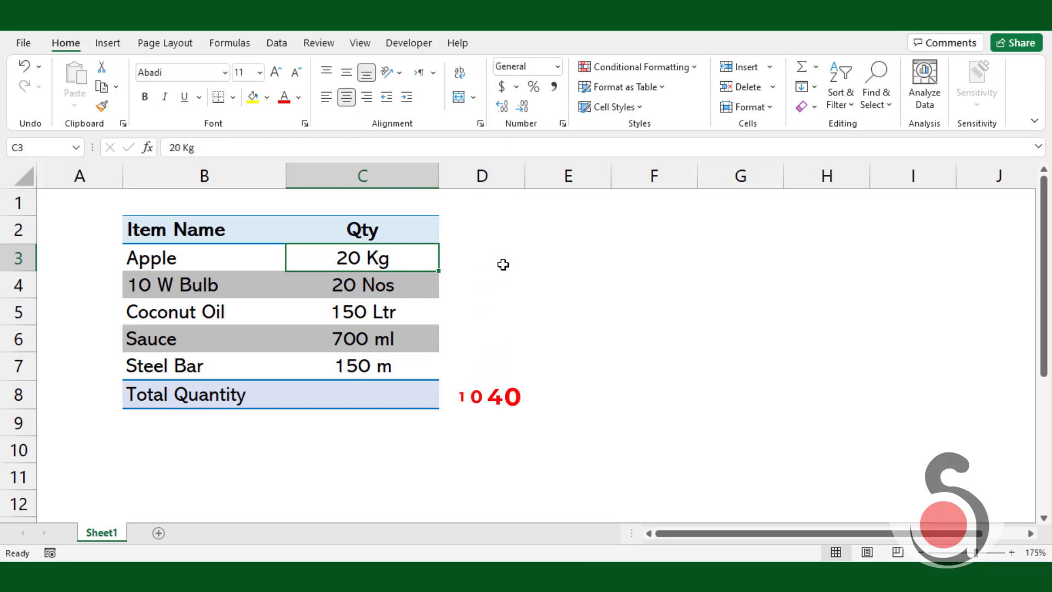
- Enter =FIND(" ",C3) in E3 and fill it down to E7
left_click(570, 263)
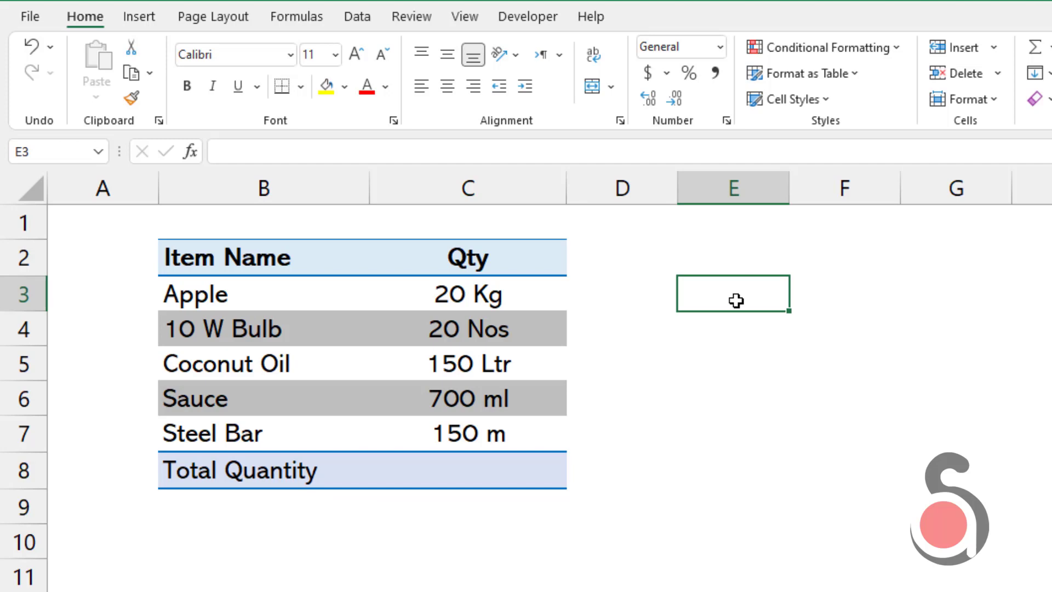
type("=")
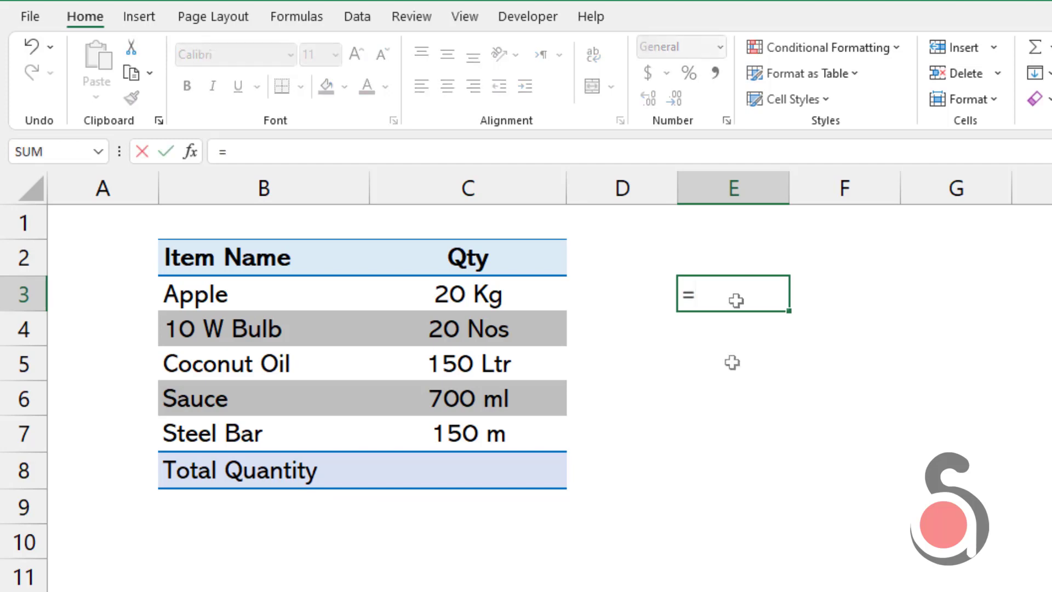
type("find(")
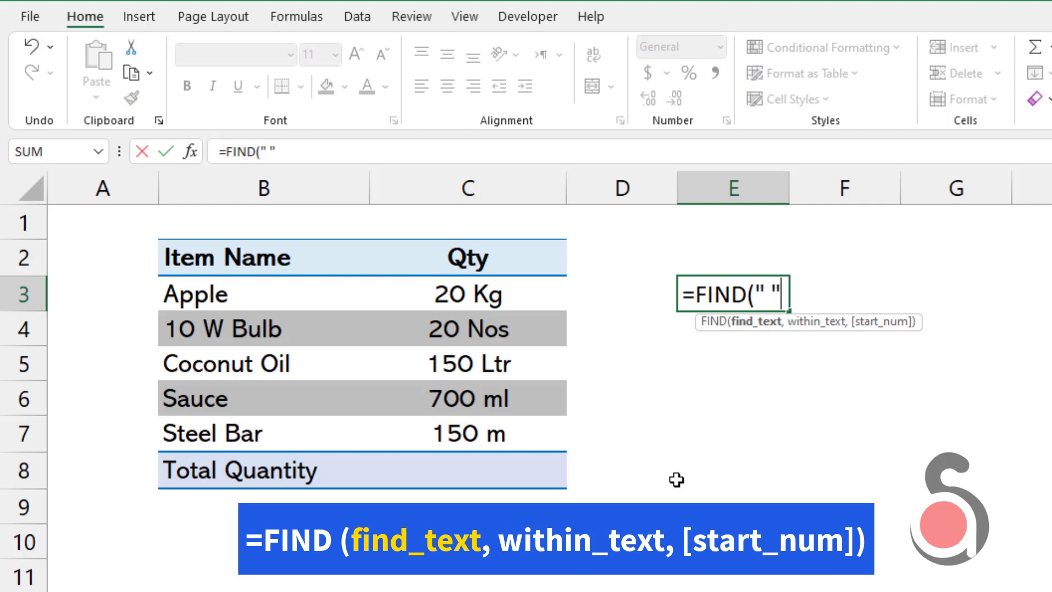
type("\" \",")
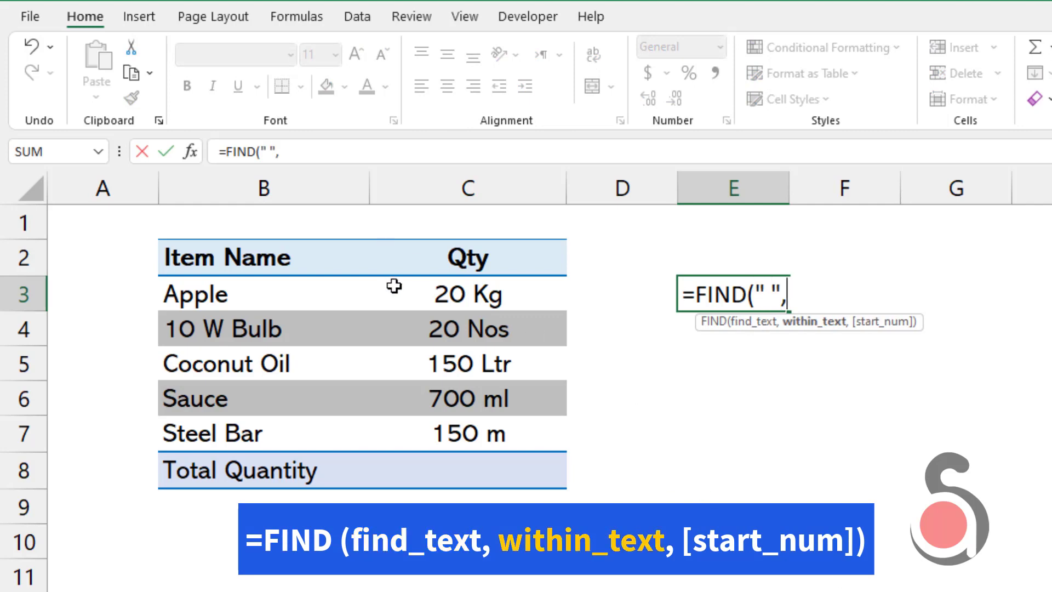
left_click(451, 286)
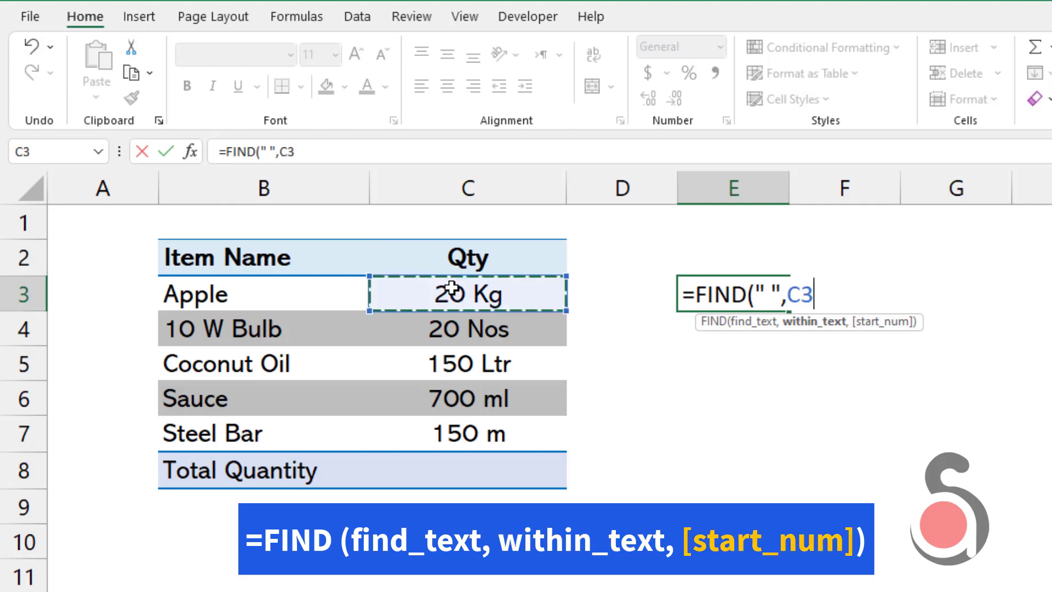
type(")")
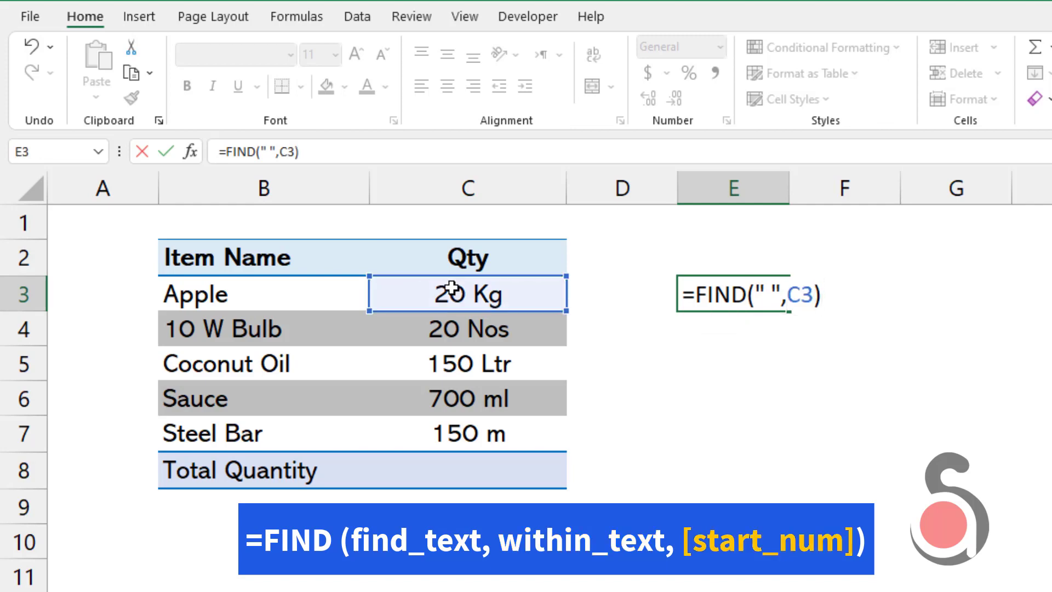
key("Return")
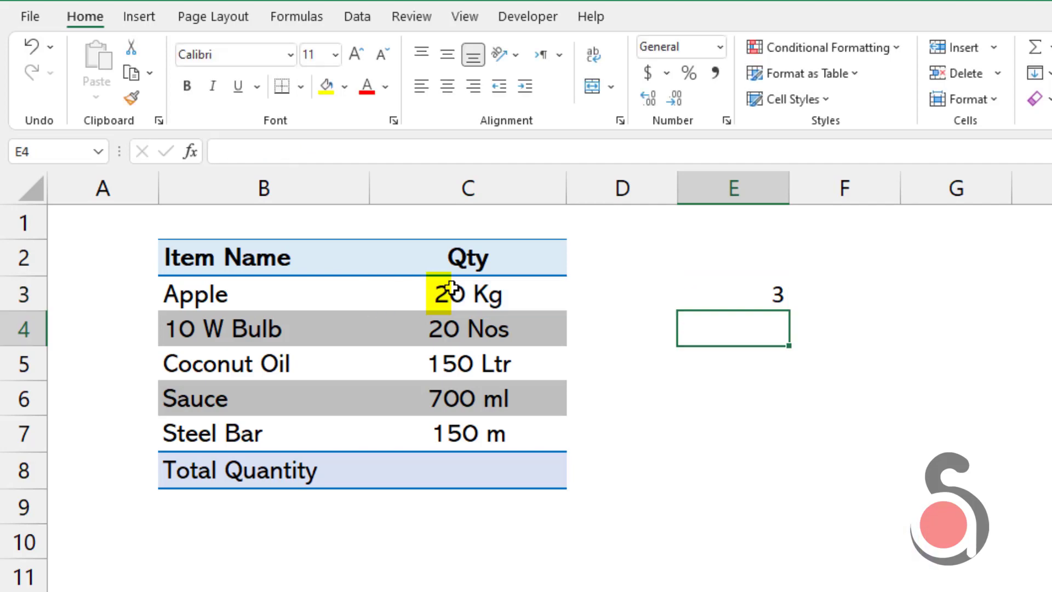
left_click(723, 292)
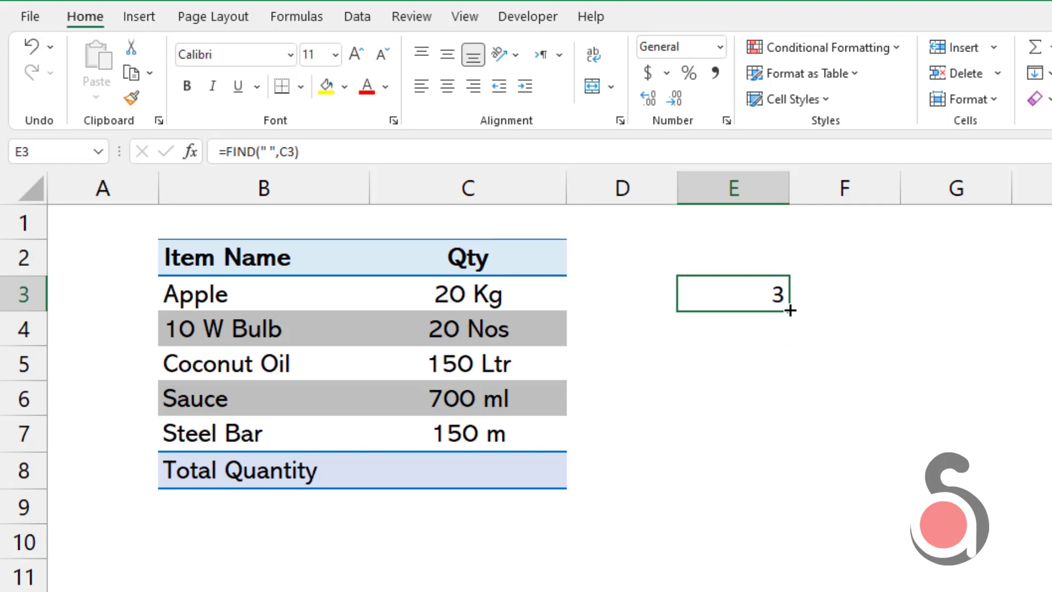
left_click_drag(789, 311, 774, 442)
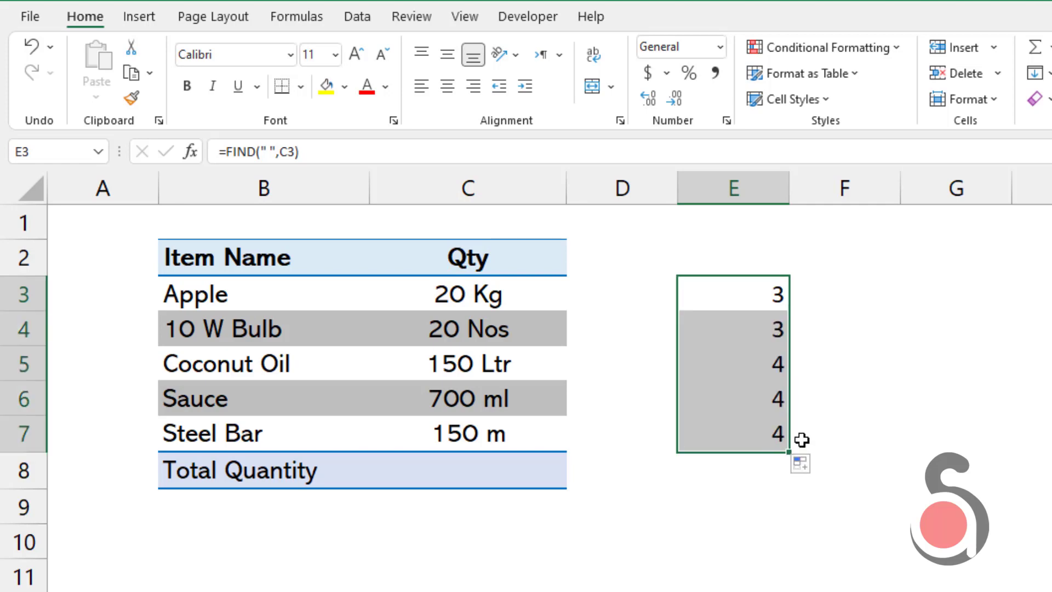
- Rewrite E3's formula as =MID(C3,1,FIND(" ",C3))
left_click(848, 430)
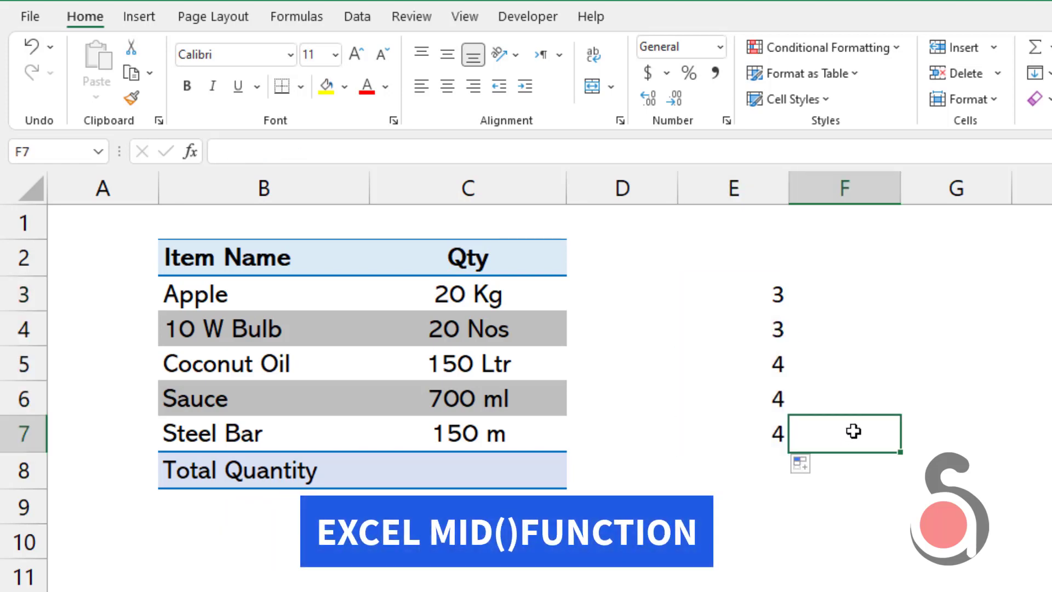
left_click(751, 294)
left_click(225, 151)
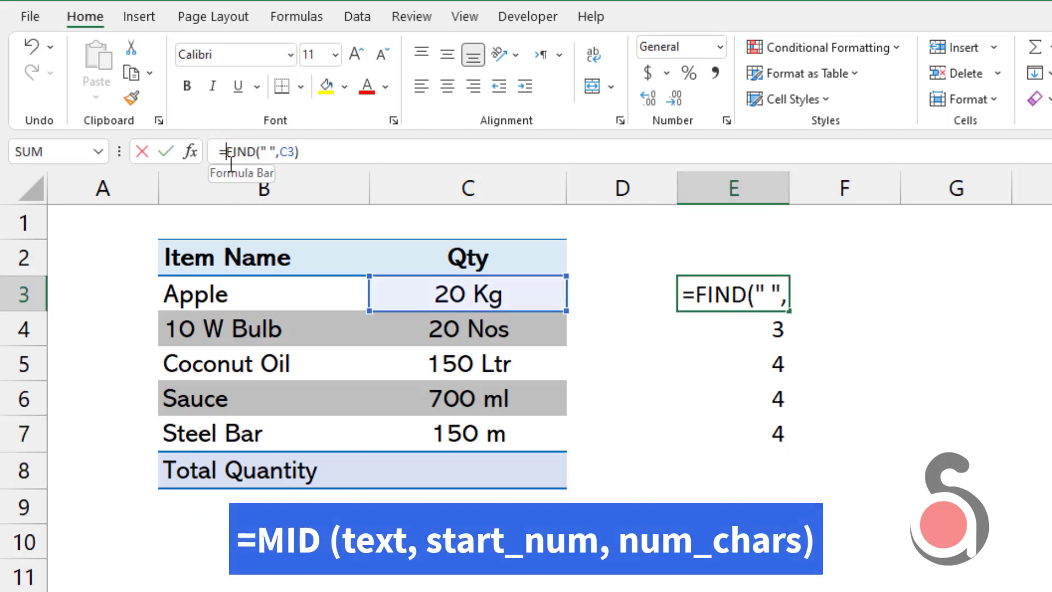
type("mid(")
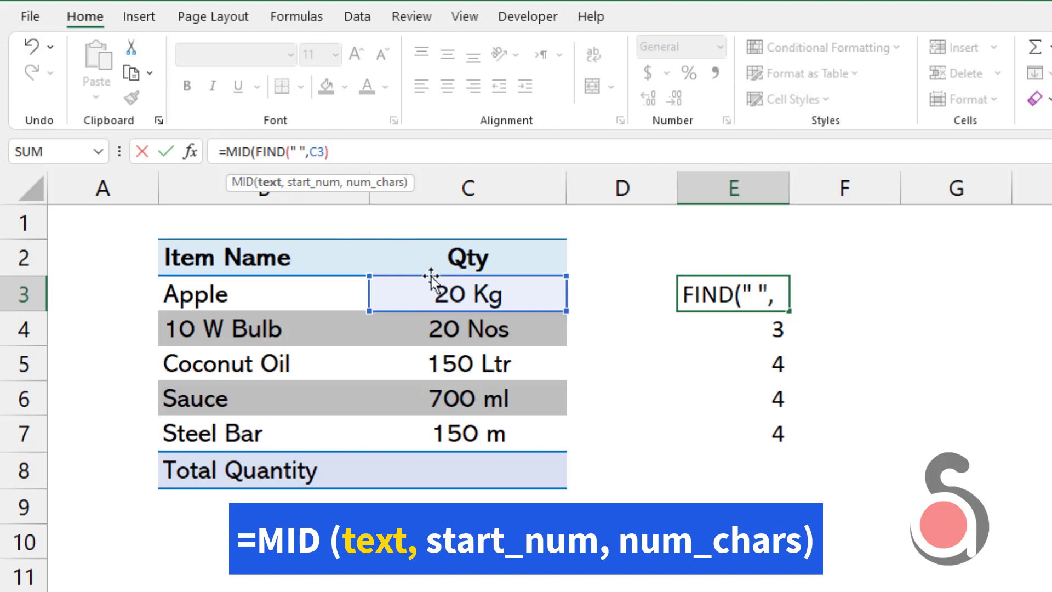
left_click(441, 292)
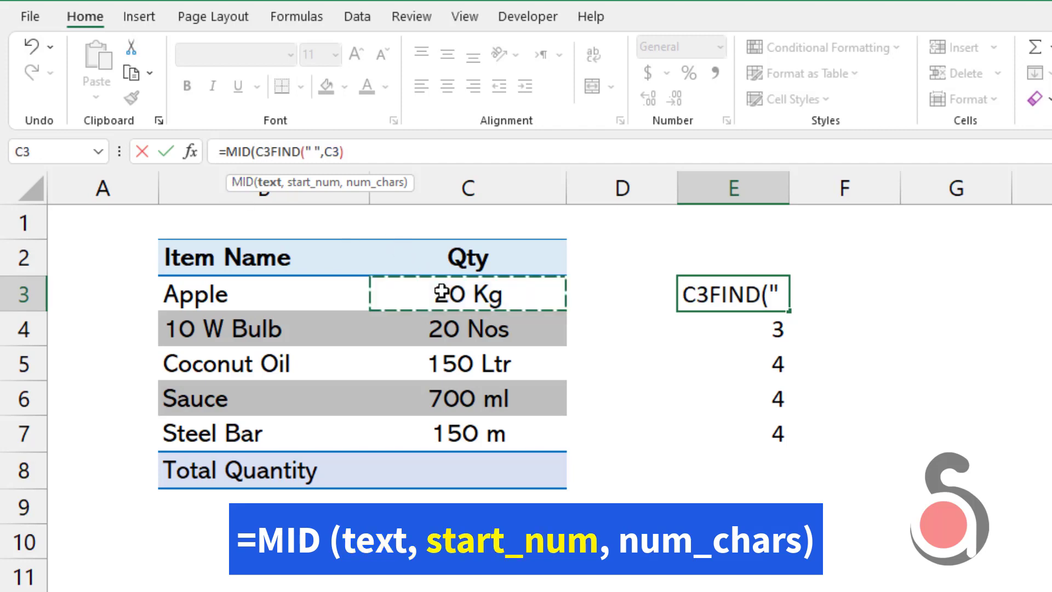
type(",1")
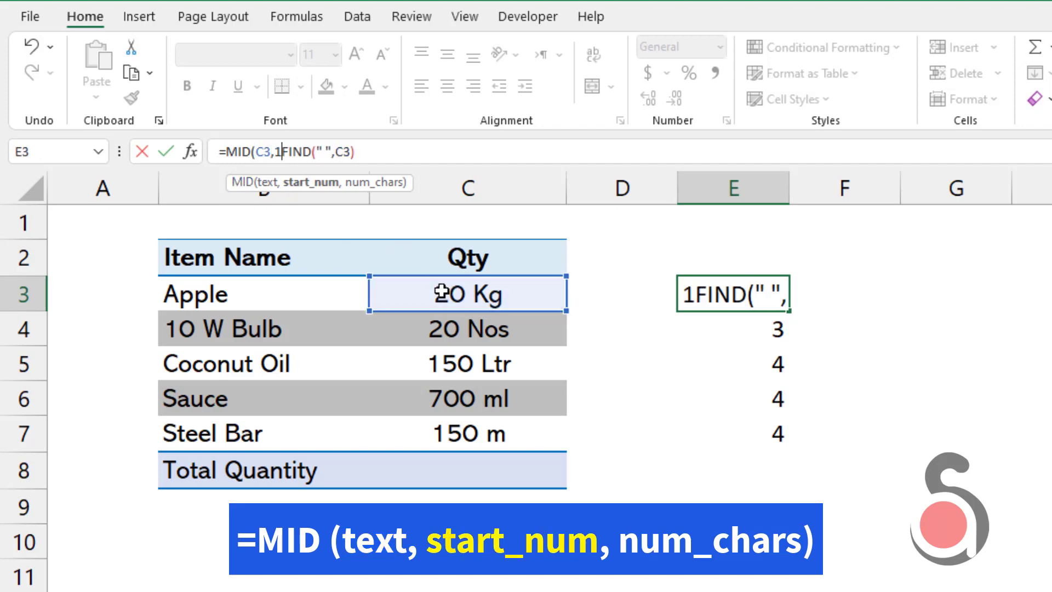
type(",")
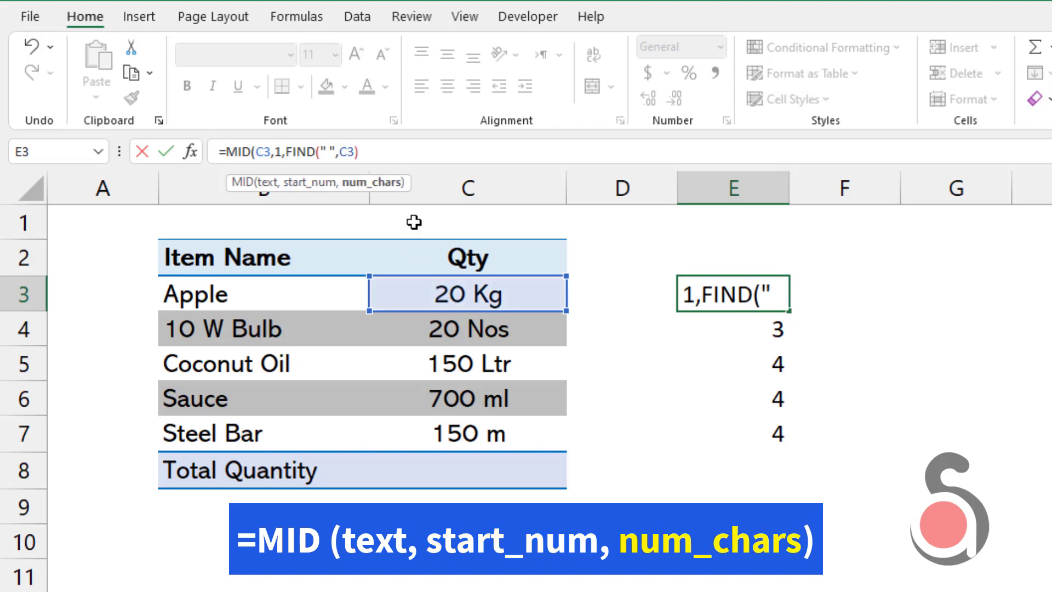
left_click(402, 158)
type(")")
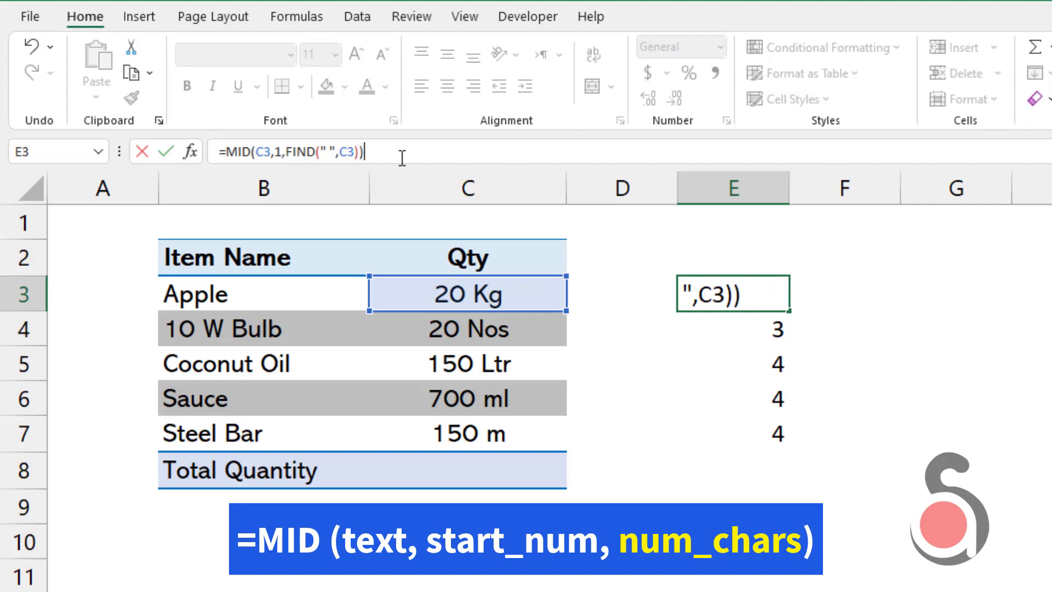
key("Return")
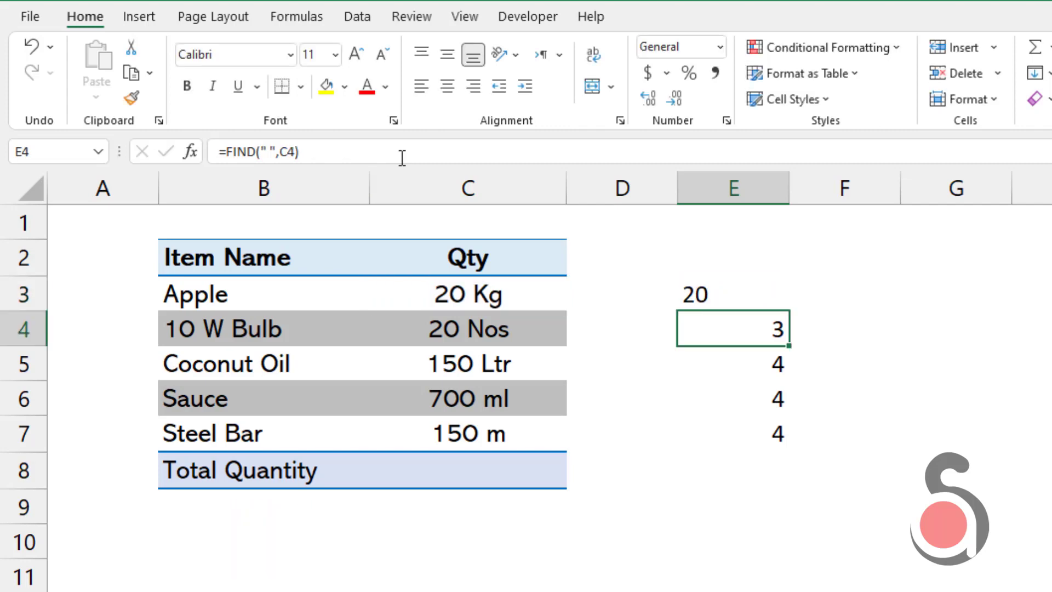
- Fill the MID formula down to E7, showing 20, 20, 150, 700, 150
left_click(740, 291)
left_click_drag(790, 311, 784, 438)
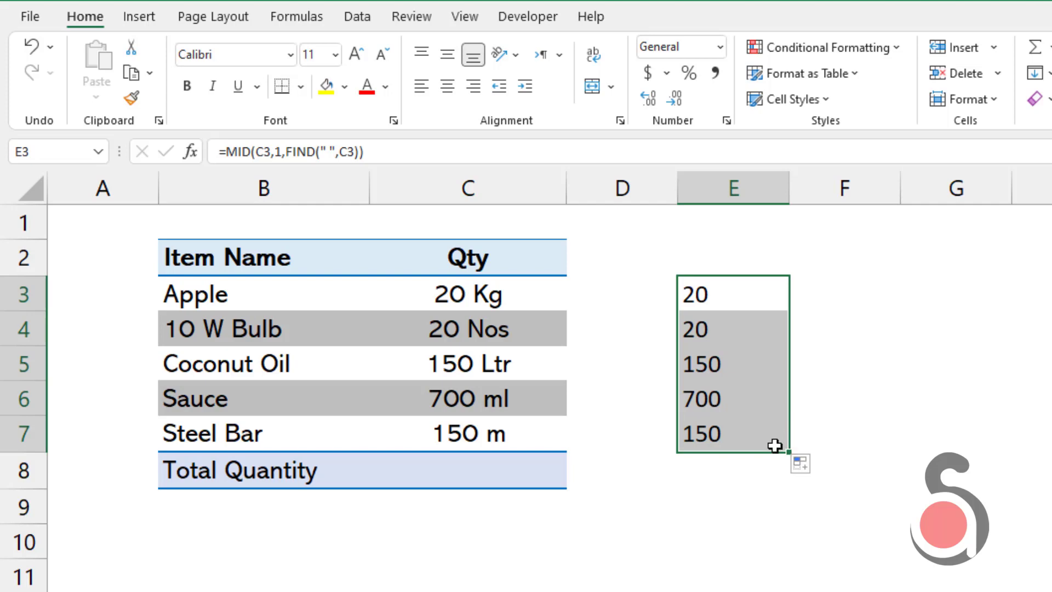
left_click(713, 483)
left_click(499, 473)
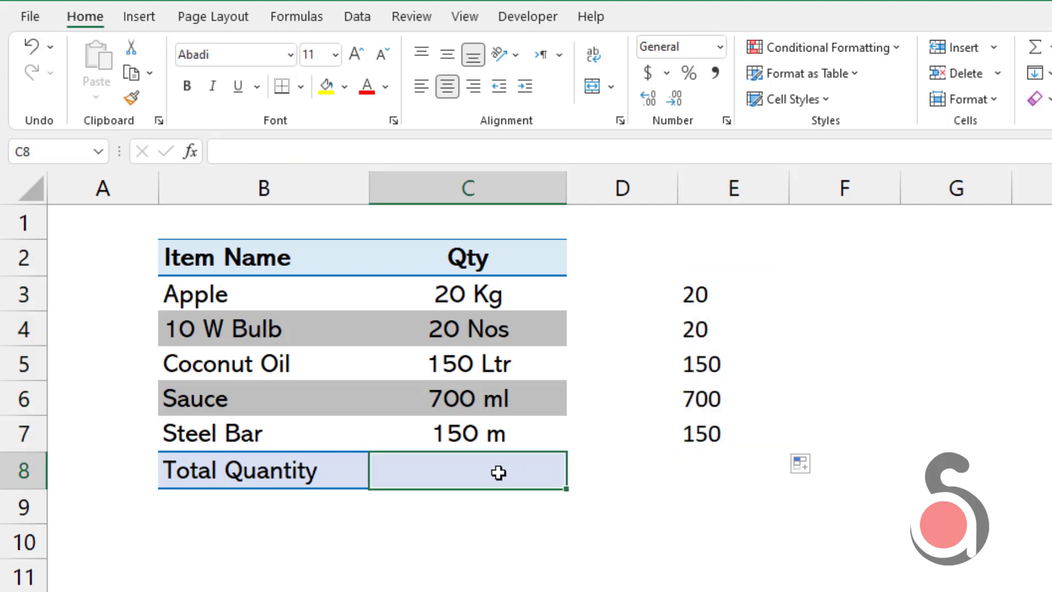
- Enter =SUM(MID(C3:C7,1,FIND(" ",C3:C7,1))) in C8, which returns 0
type("=sum")
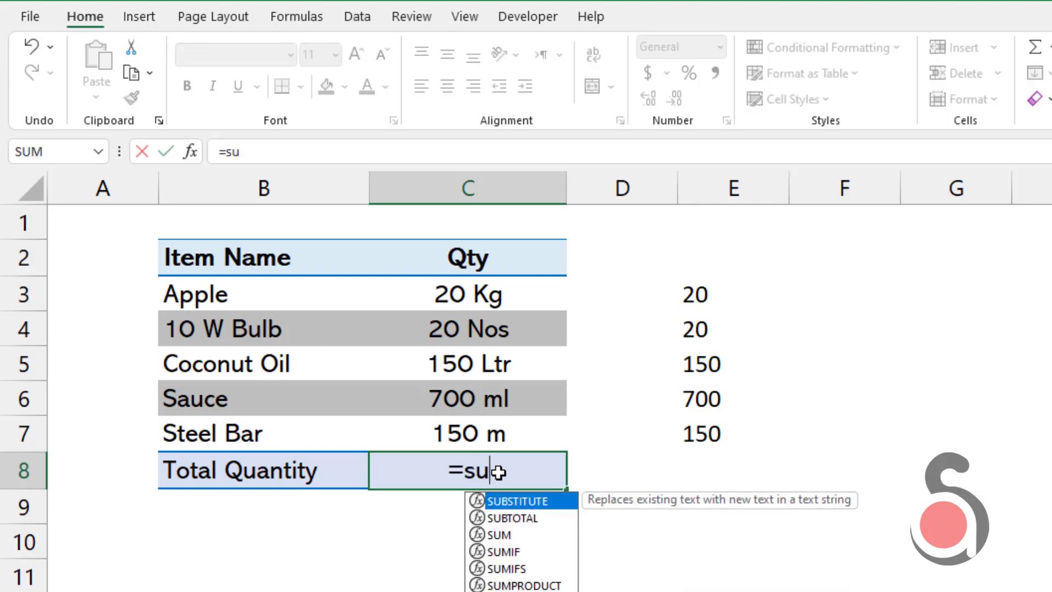
key("Tab")
type("mid")
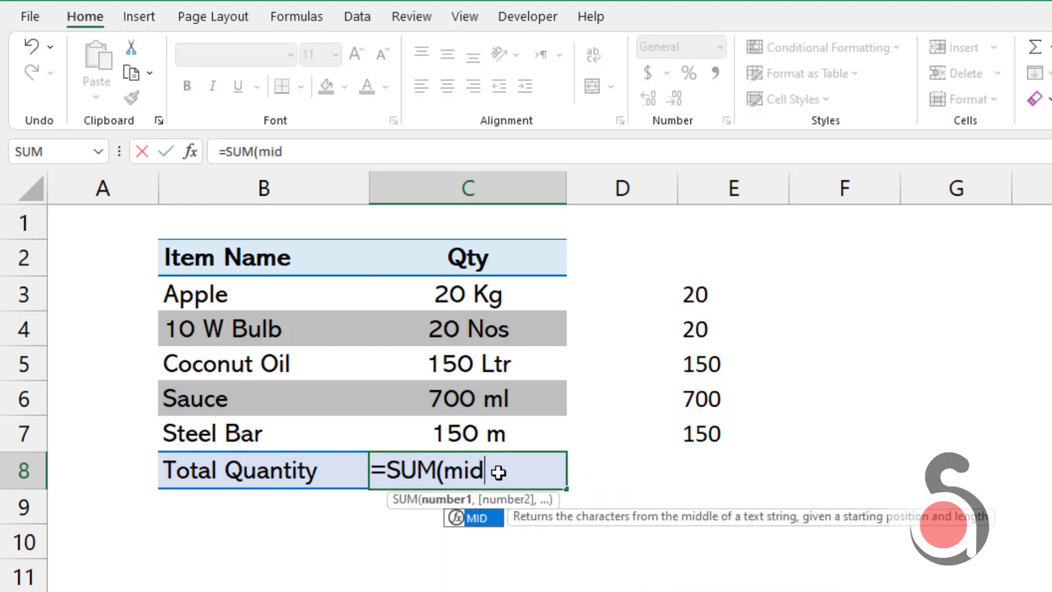
key("Tab")
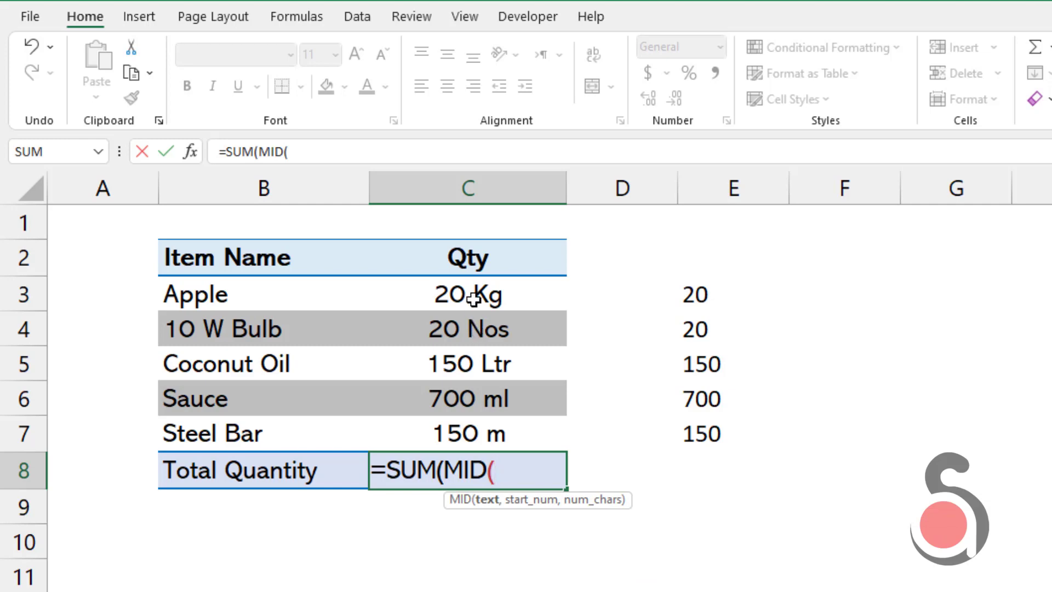
left_click_drag(481, 294, 483, 434)
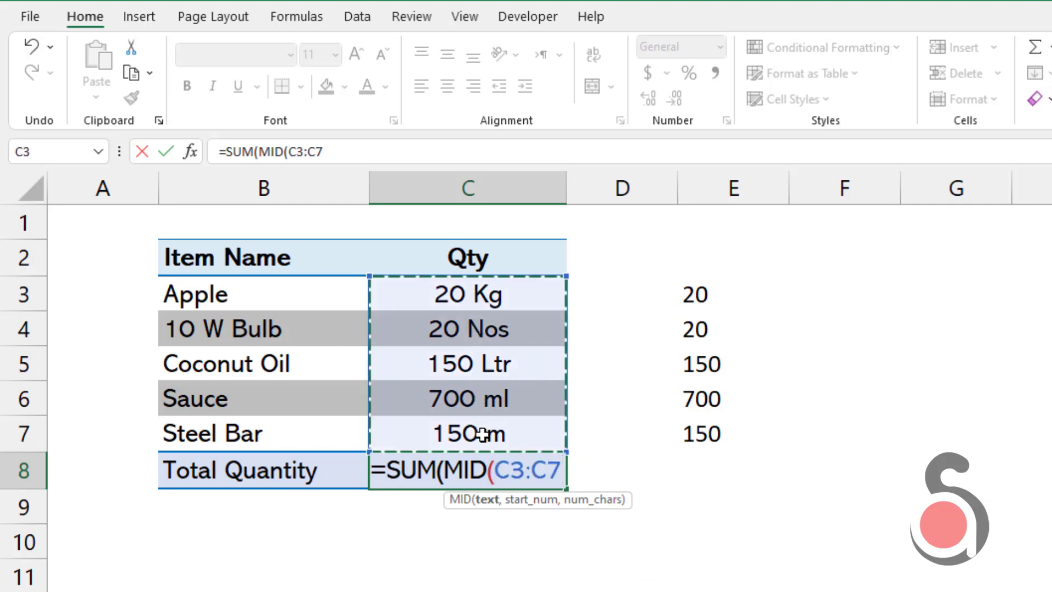
type(",1,")
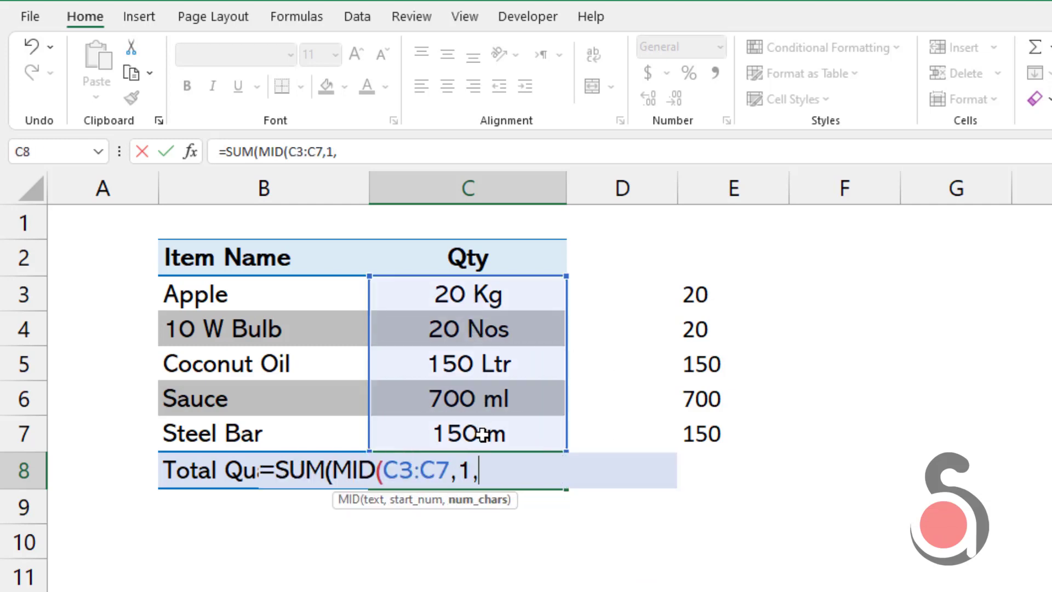
type("fin")
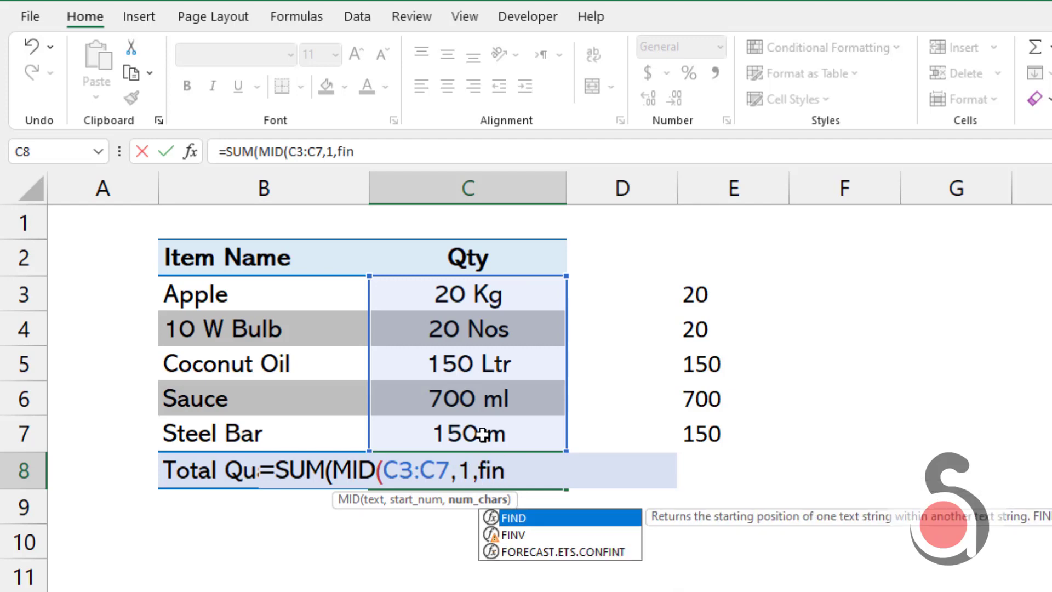
type("d")
key("Tab")
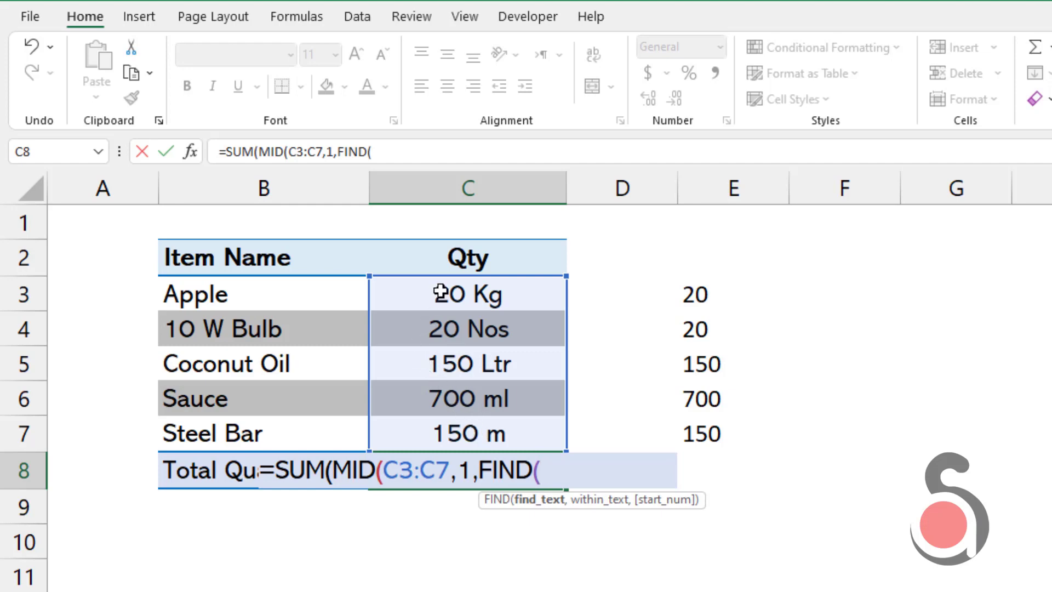
type("\" \",")
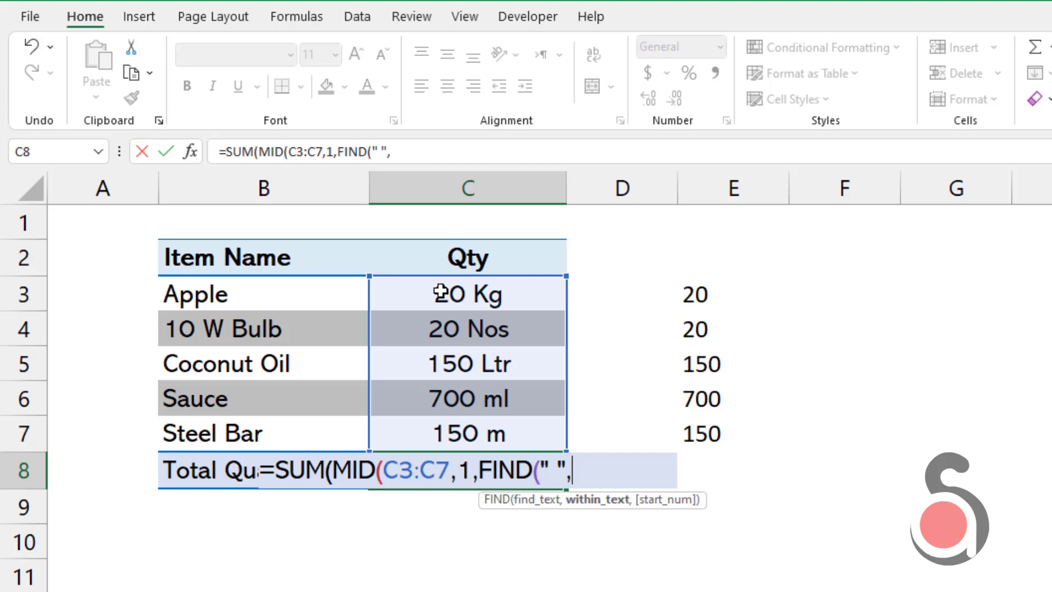
left_click_drag(438, 290, 457, 442)
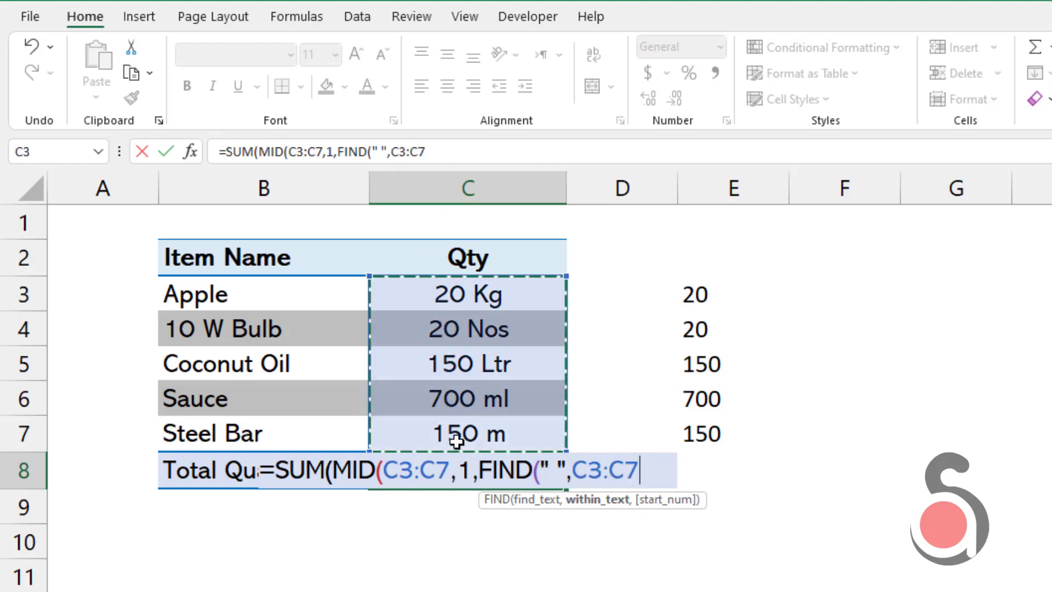
type(",")
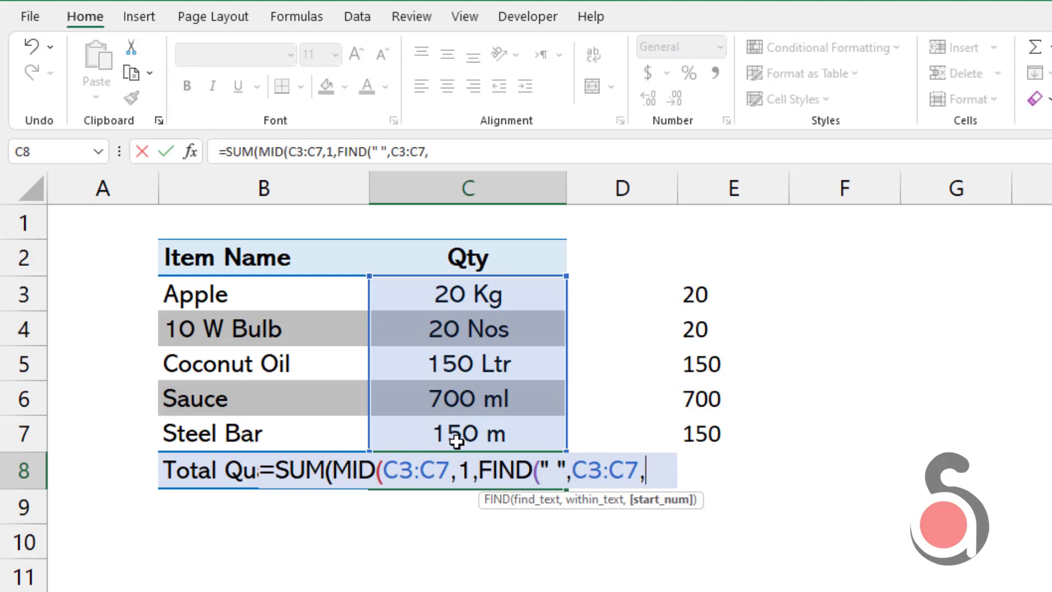
type("1)")
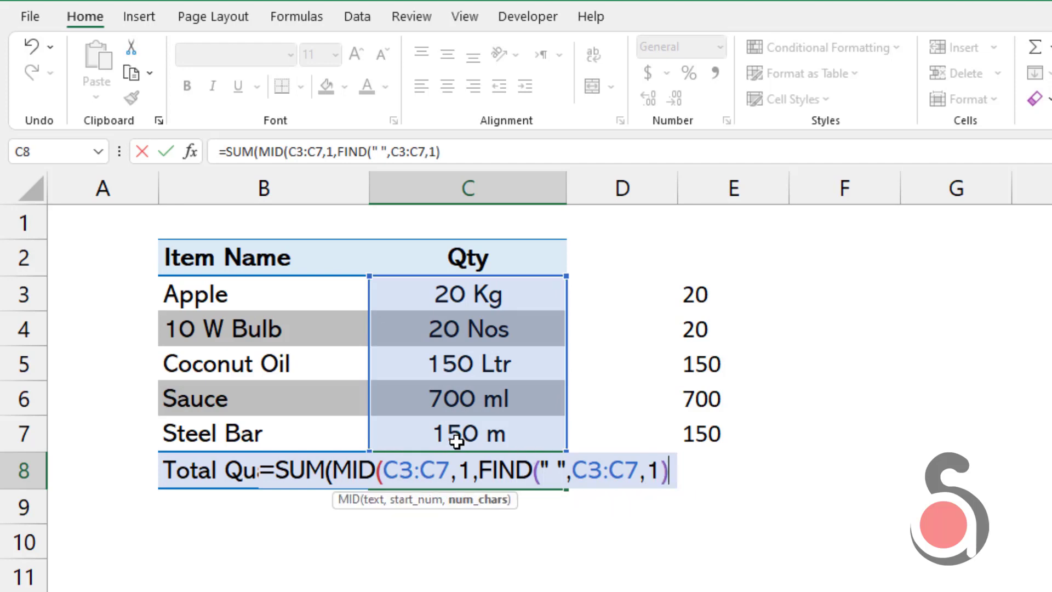
type(")")
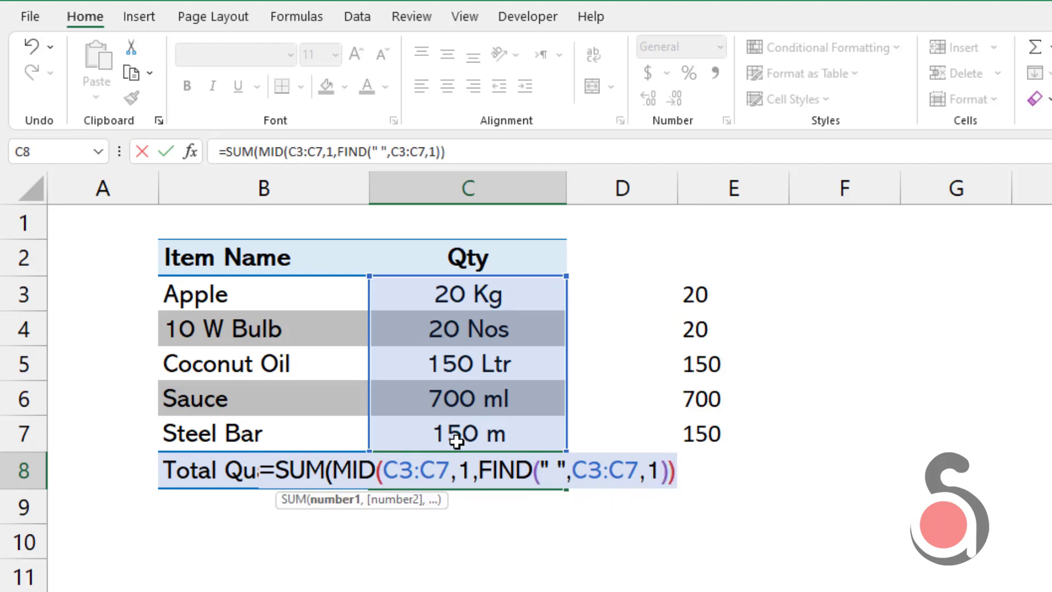
type(")")
key("Return")
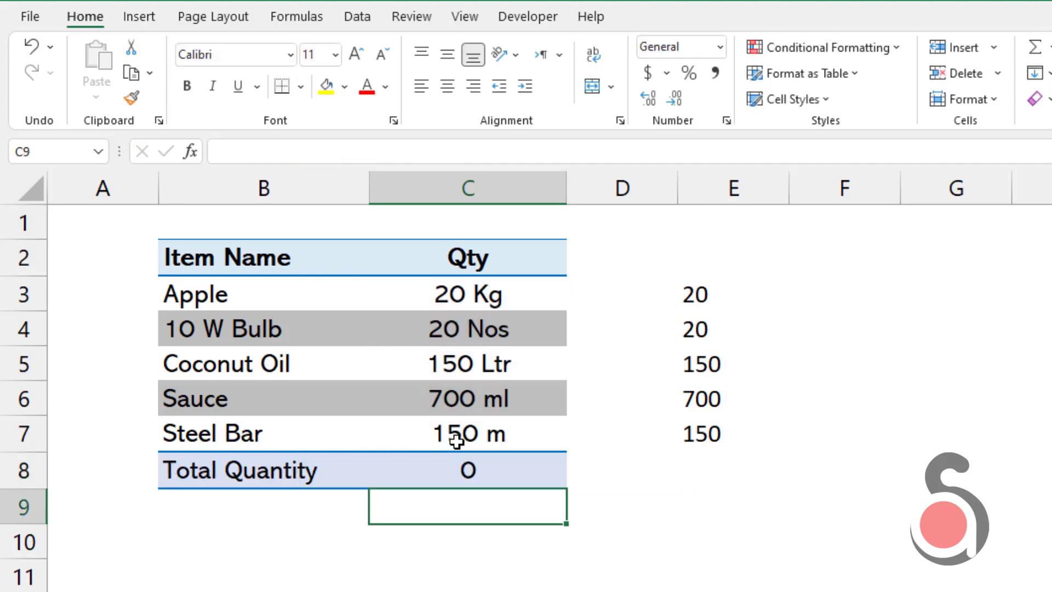
left_click(469, 471)
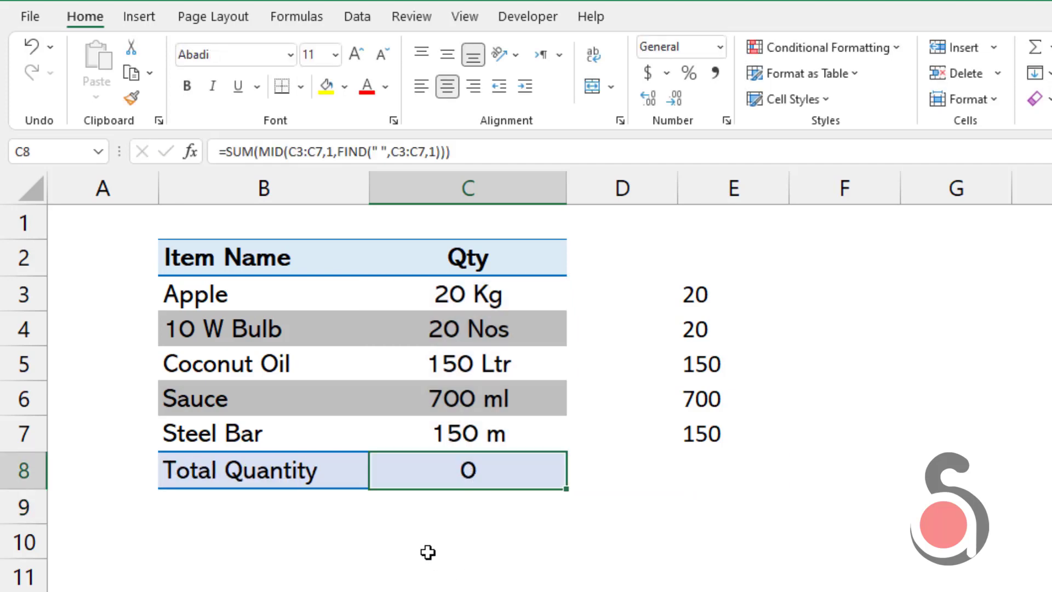
- Wrap MID in VALUE in C8's formula so the Total Quantity reads 1040
left_click(261, 149)
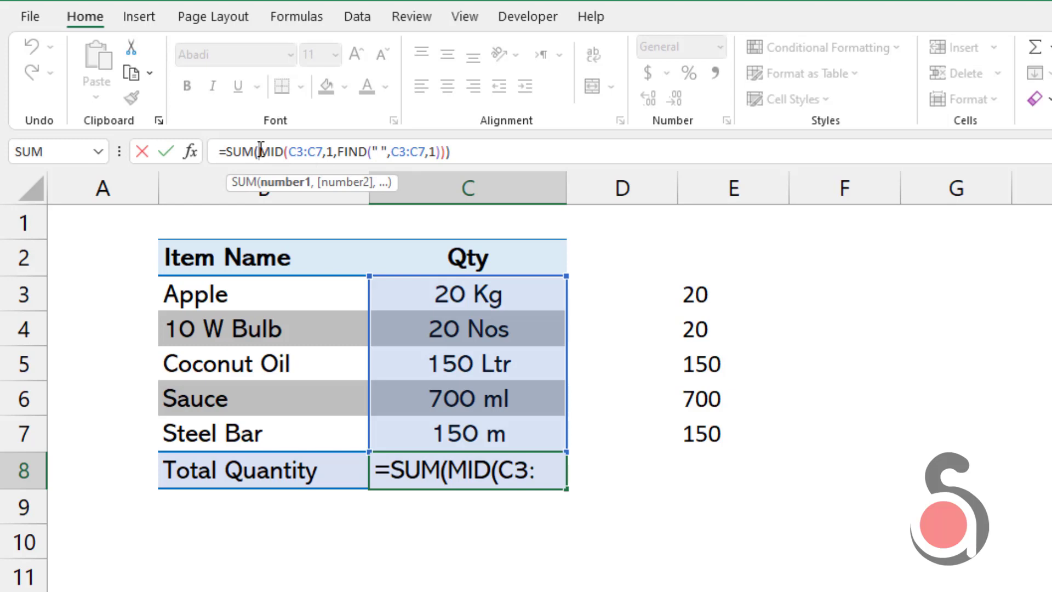
type("value")
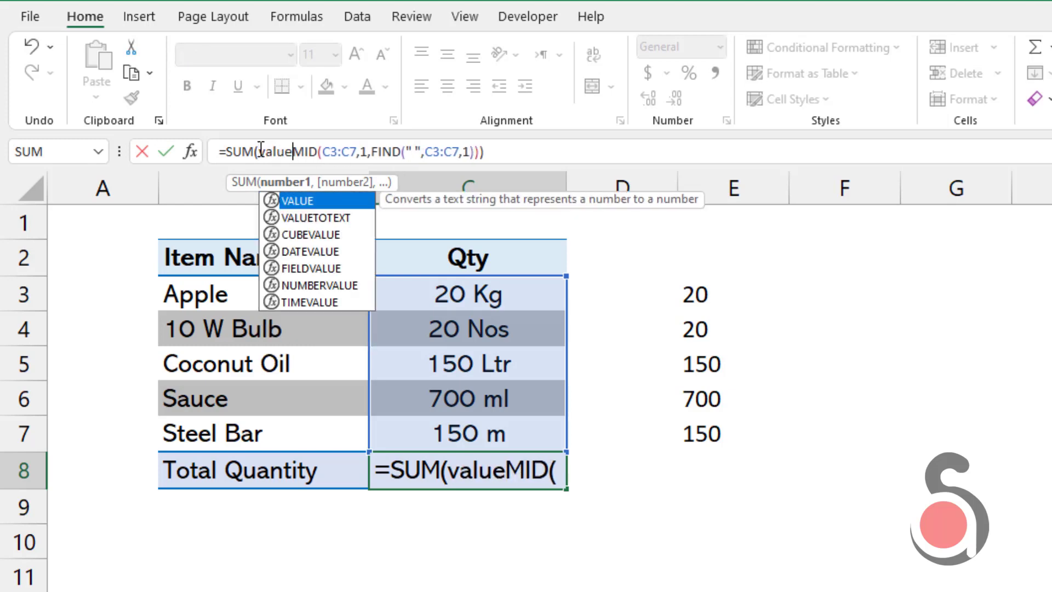
key("Tab")
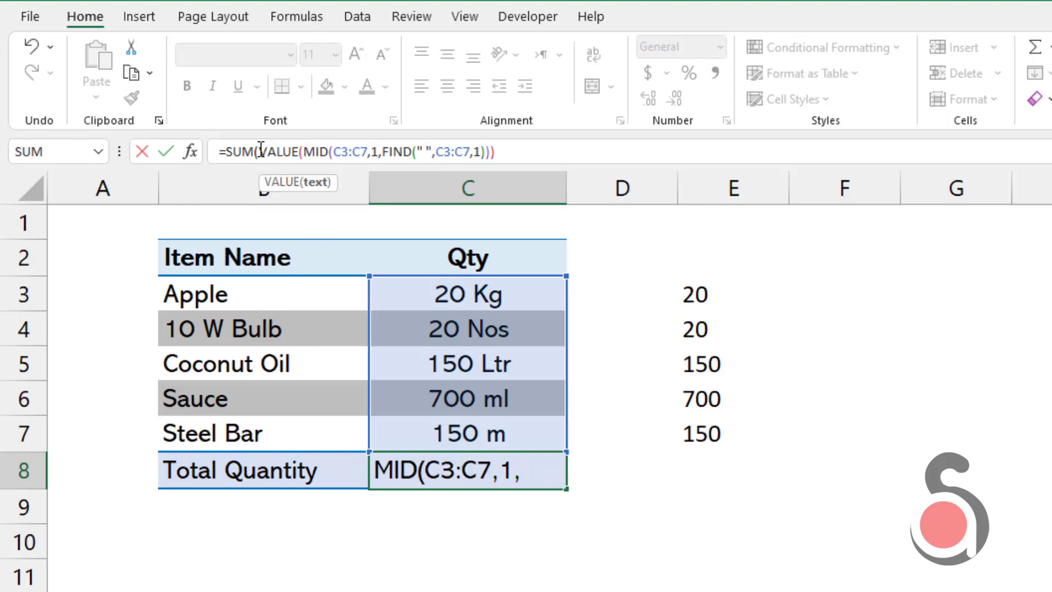
left_click(505, 154)
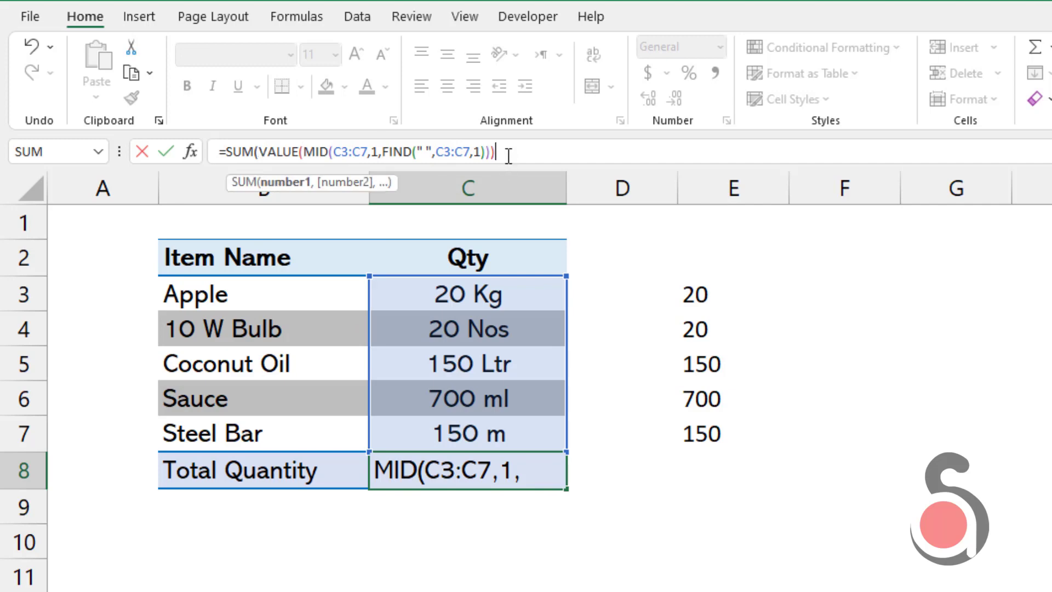
type(")")
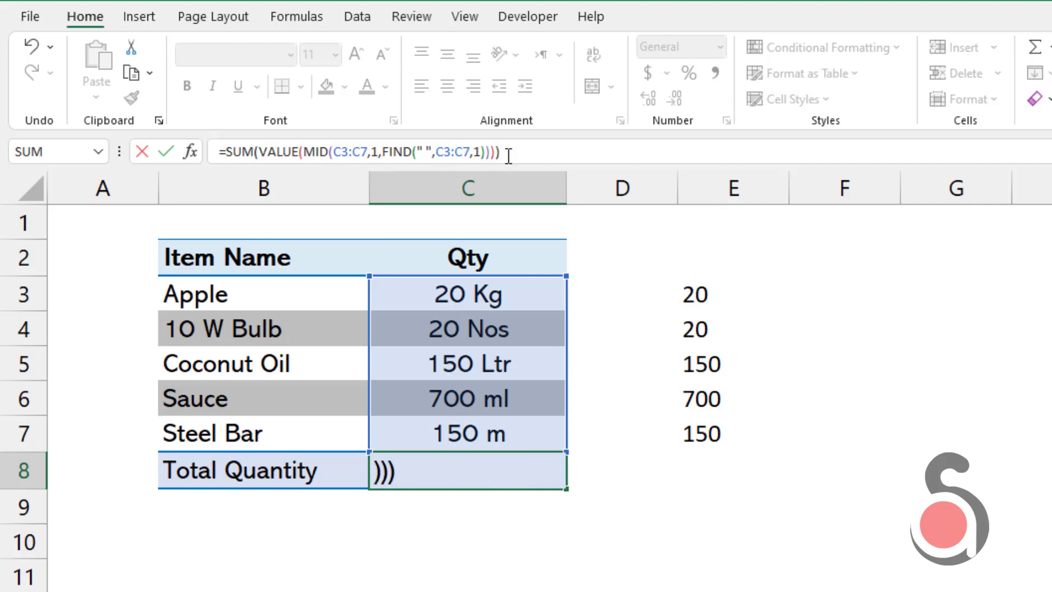
key("Return")
key("Up")
key("Up")
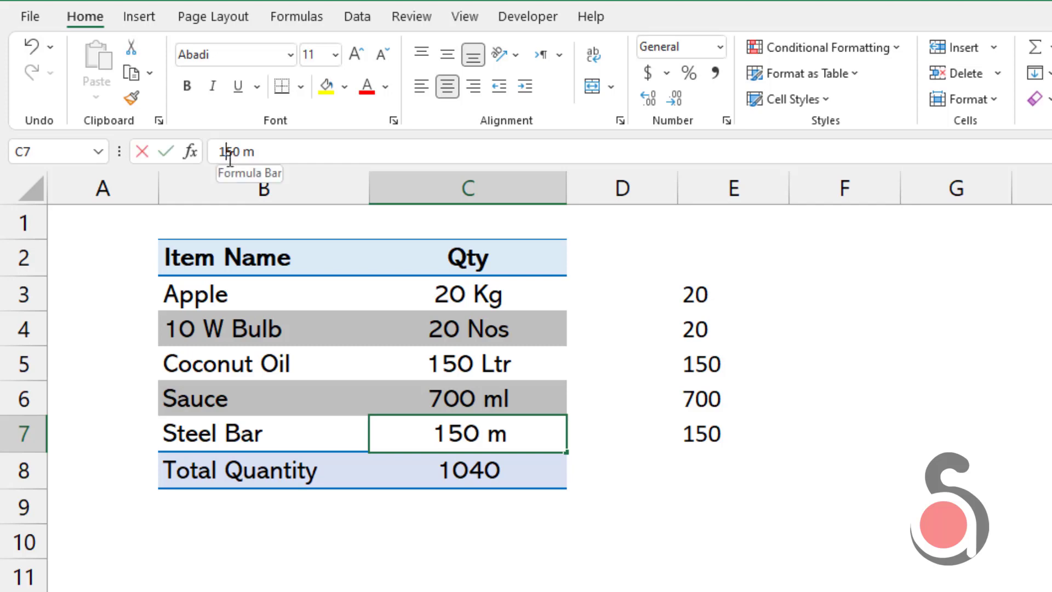
left_click(230, 154)
- Change the Steel Bar quantity in C7 from 150 m to 250 m
key("BackSpace")
type("2")
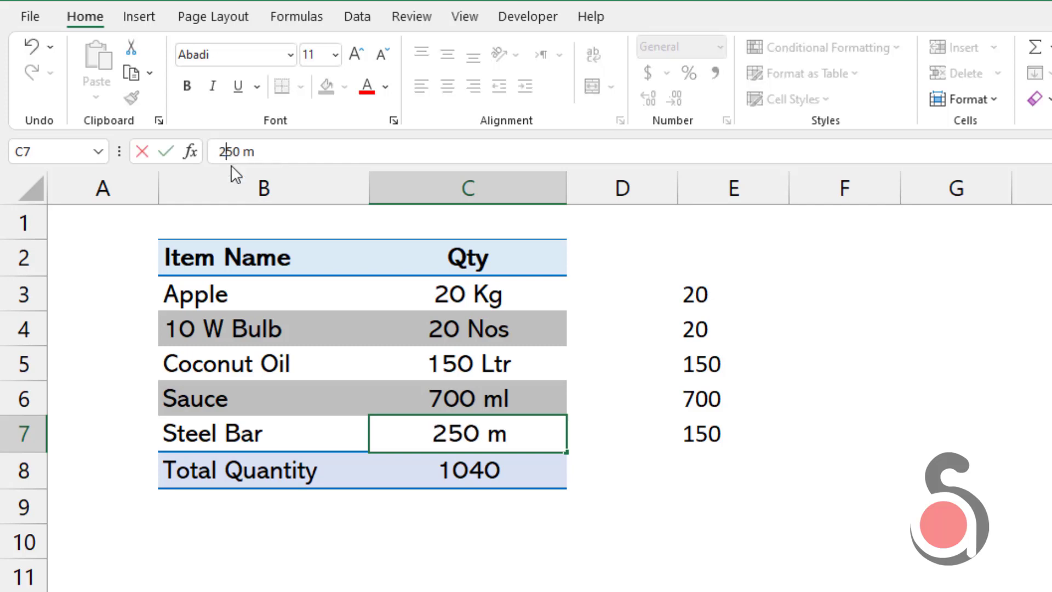
key("Return")
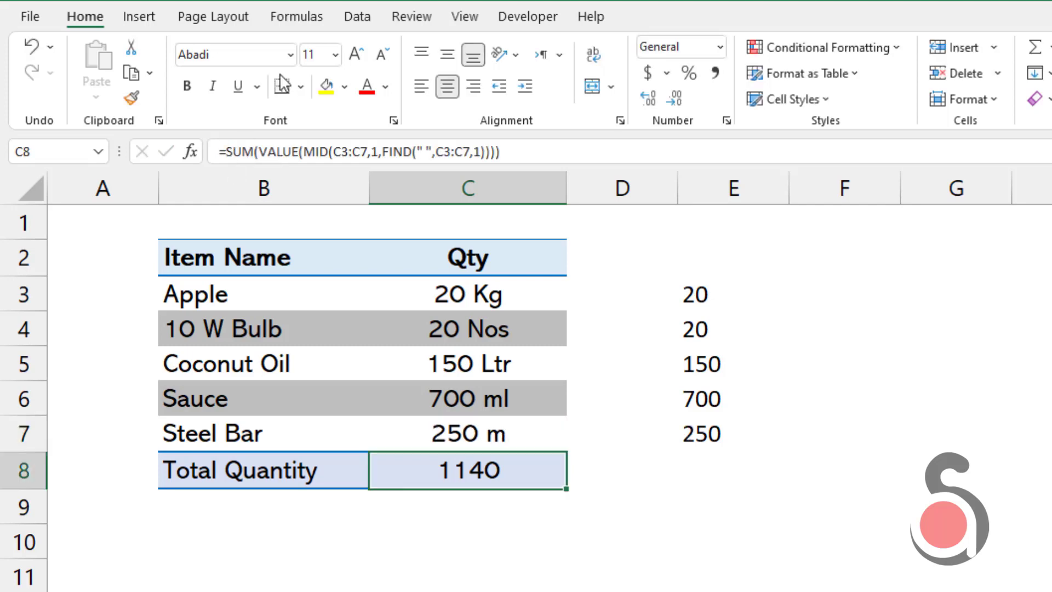
left_click(569, 522)
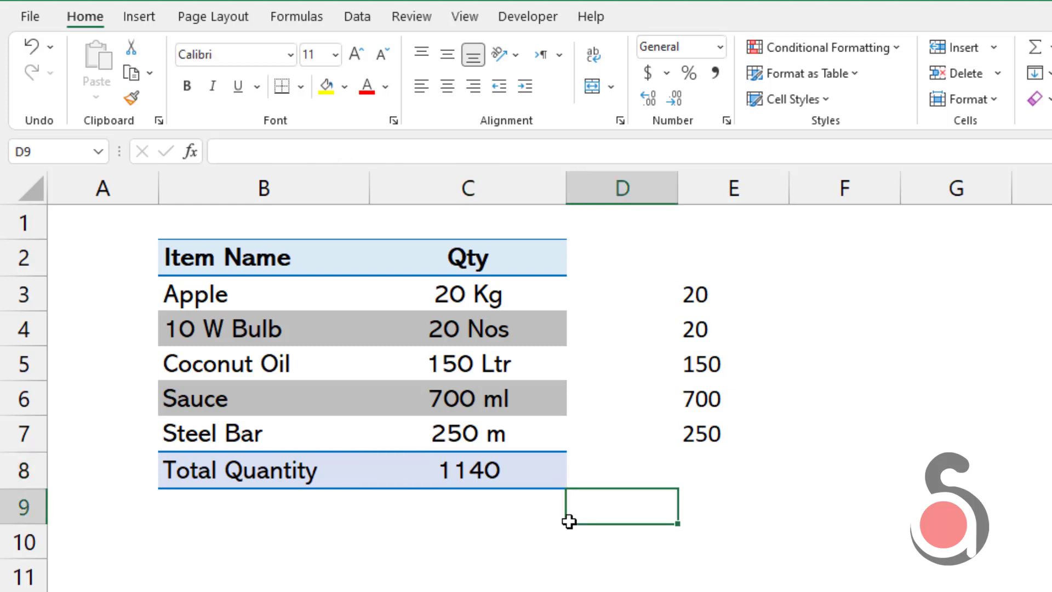